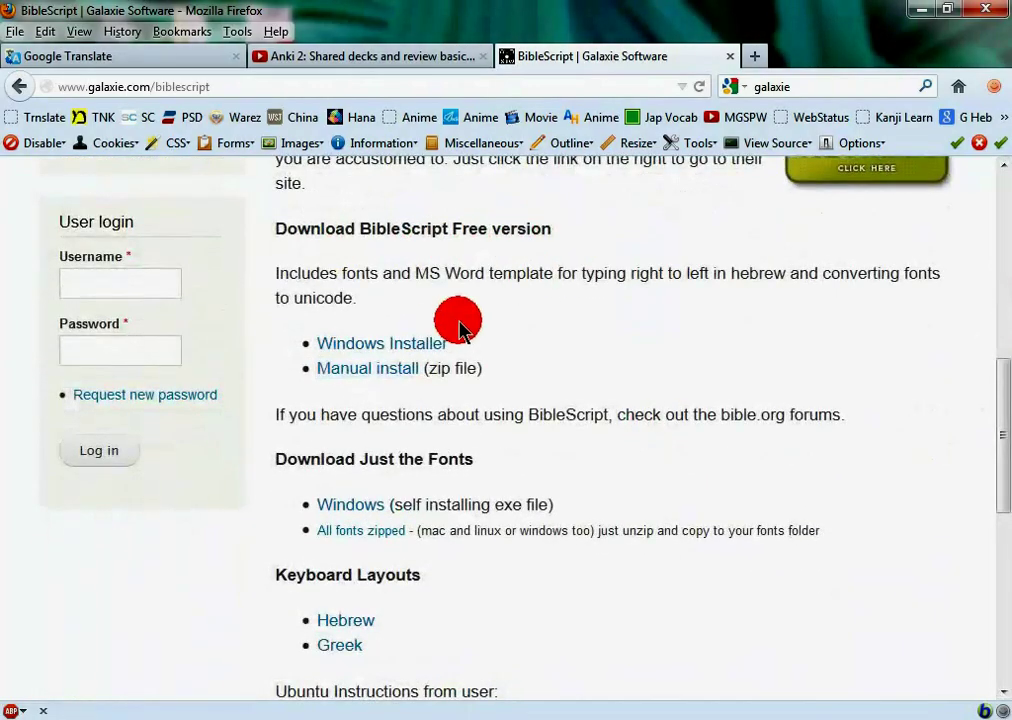
pyautogui.click(432, 345)
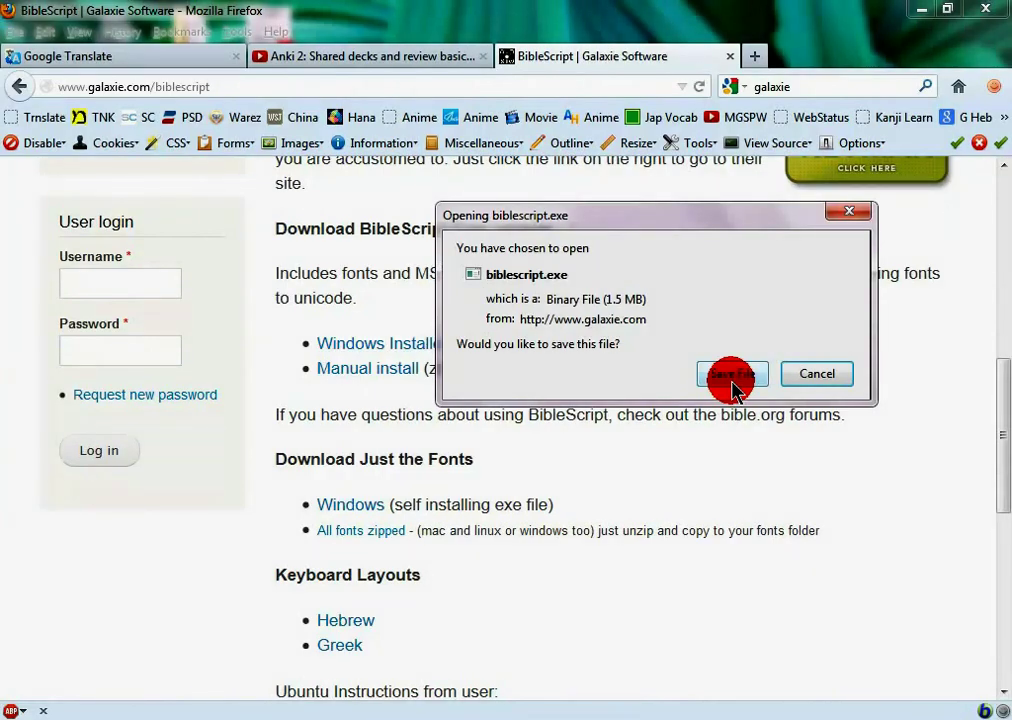
pyautogui.click(803, 376)
pyautogui.click(387, 368)
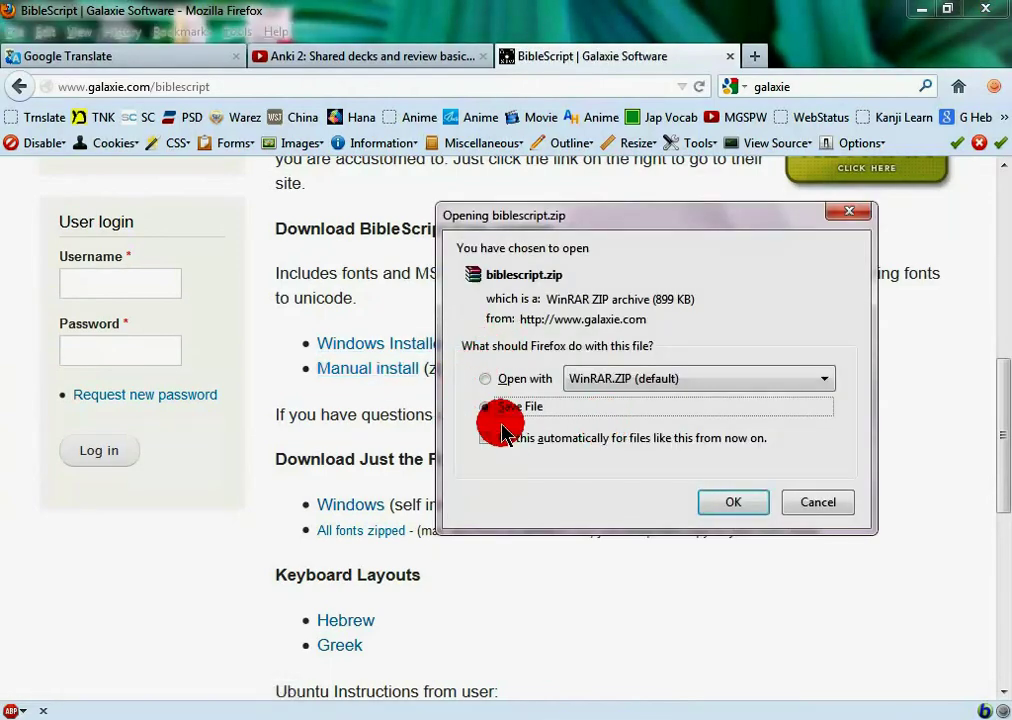
pyautogui.click(818, 503)
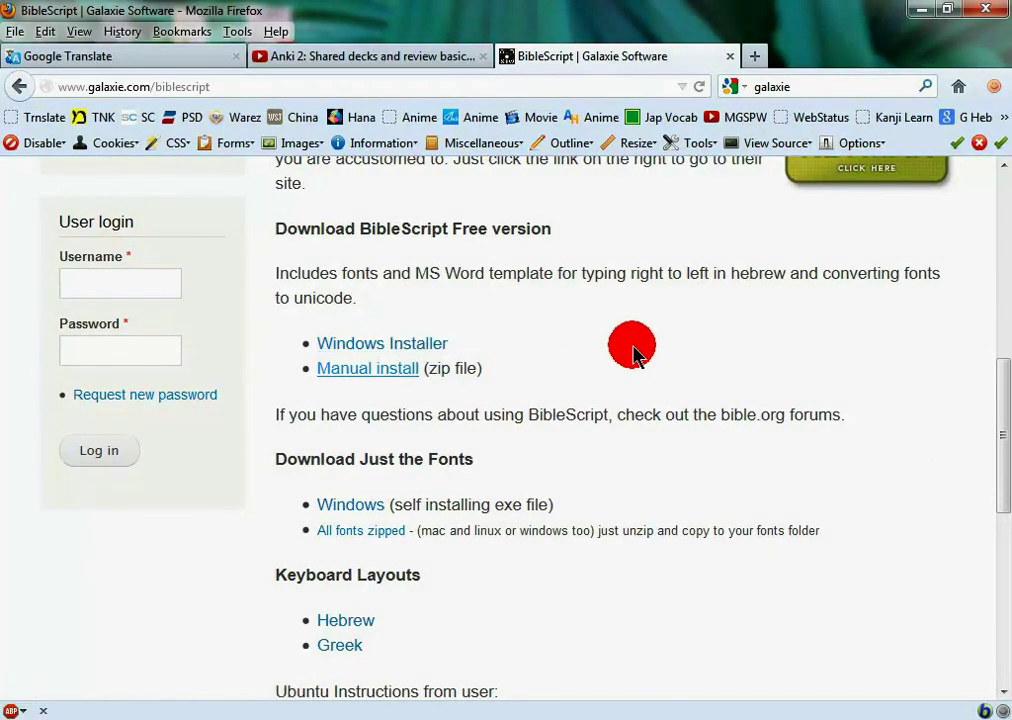
# Switch from the browser to the recovered document in Word and display the add-in tools.
pyautogui.click(921, 10)
pyautogui.click(230, 712)
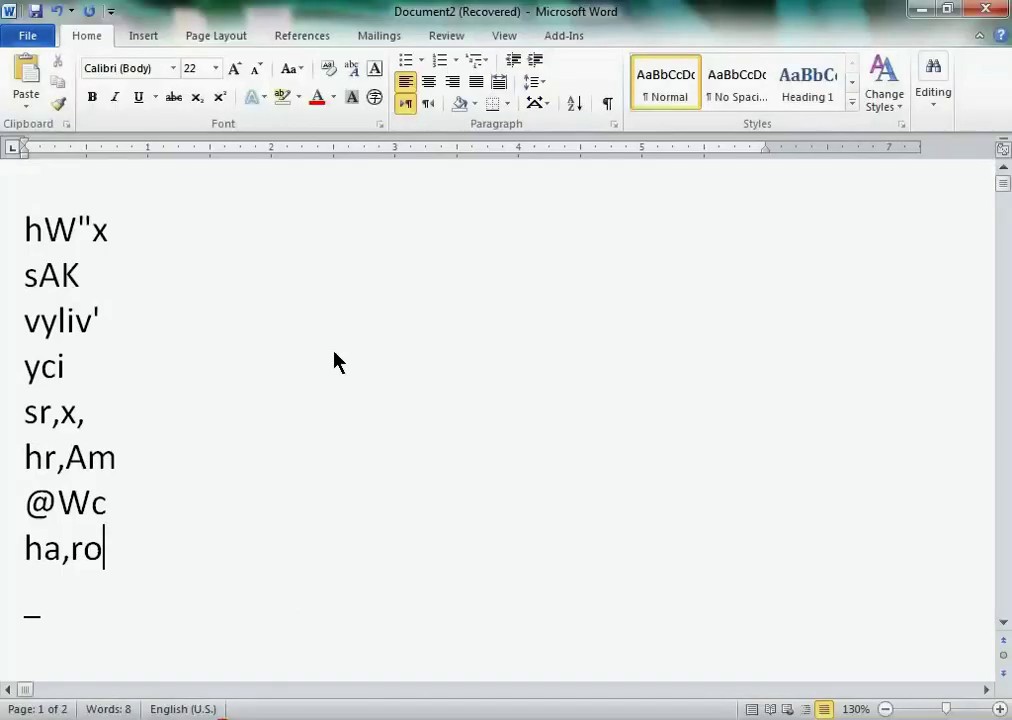
pyautogui.click(252, 246)
pyautogui.click(564, 36)
# Open Word's Trust Center macro settings and accept them with "Enable all macros" selected.
pyautogui.click(26, 36)
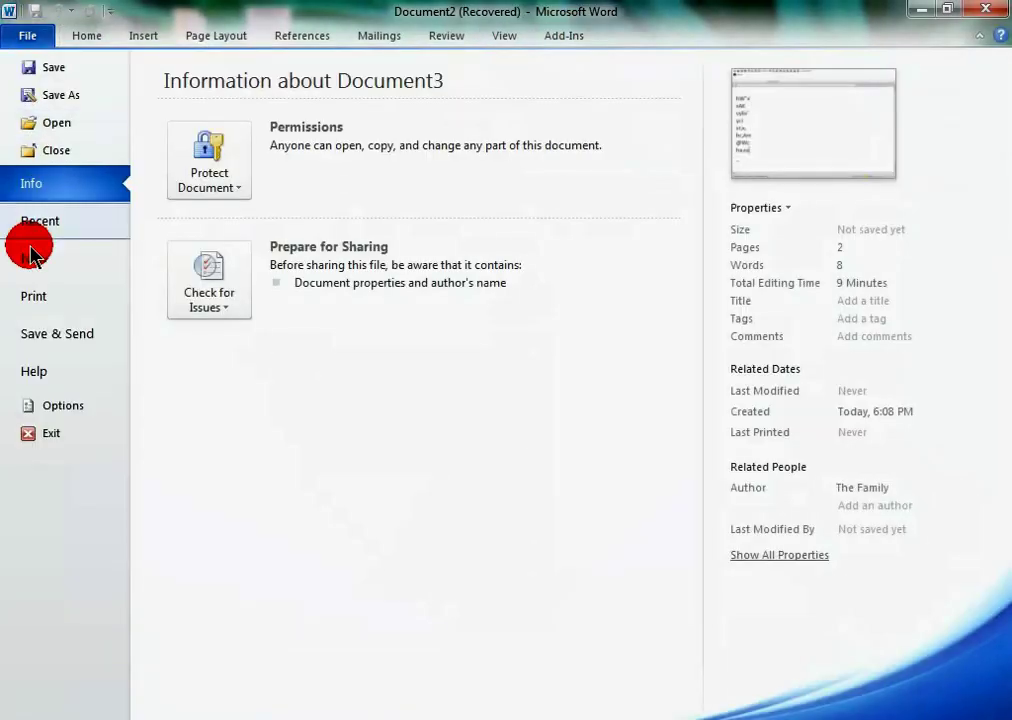
pyautogui.click(70, 406)
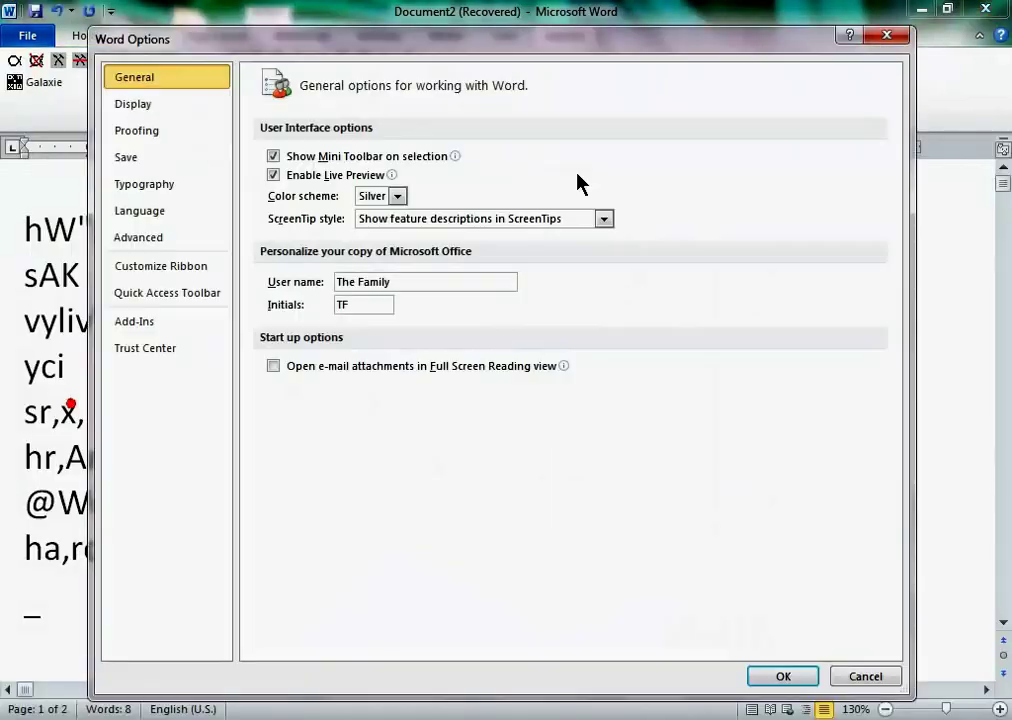
pyautogui.click(158, 348)
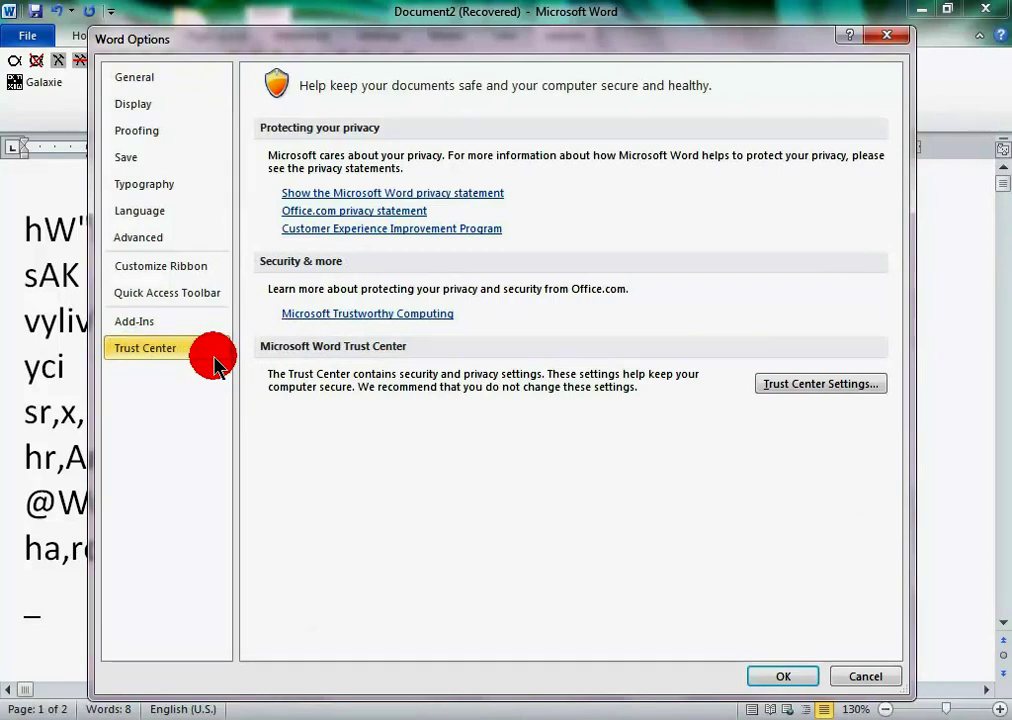
pyautogui.click(810, 386)
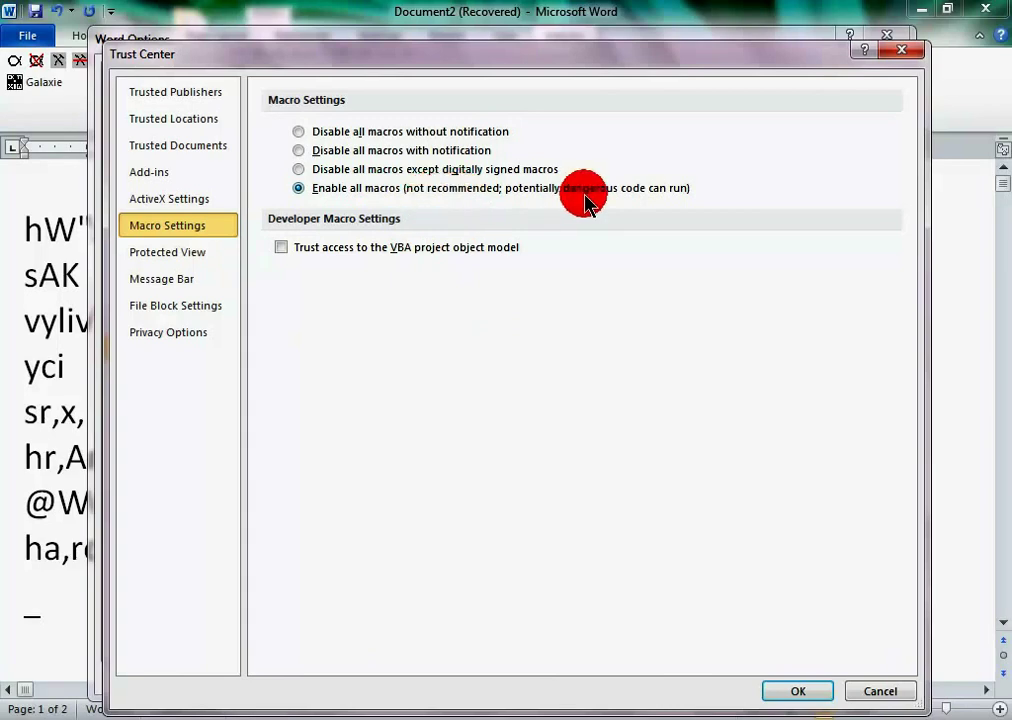
pyautogui.click(809, 691)
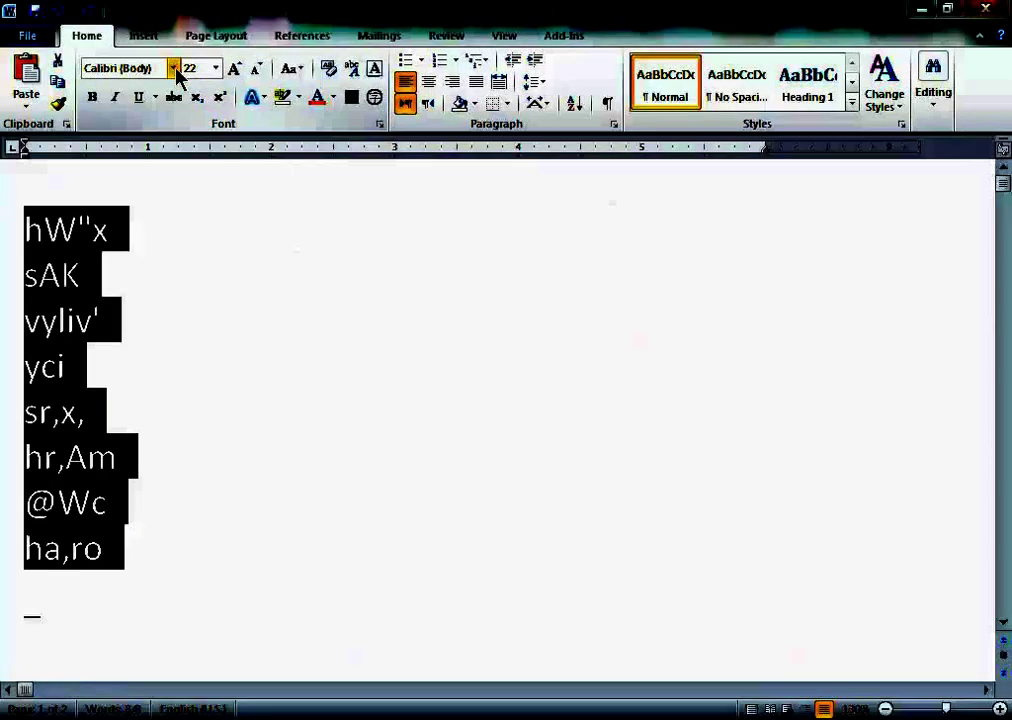
# Set the font of the selected word list to Bwhebb and check the resulting text.
pyautogui.click(175, 70)
pyautogui.scroll(-18, 229, 417)
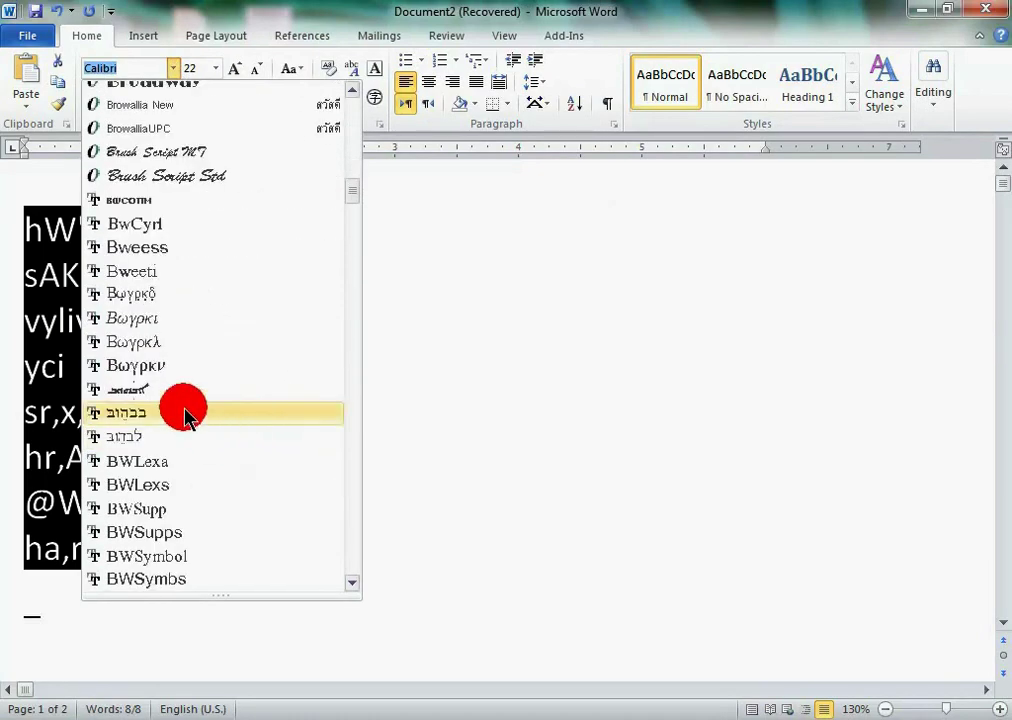
pyautogui.click(181, 416)
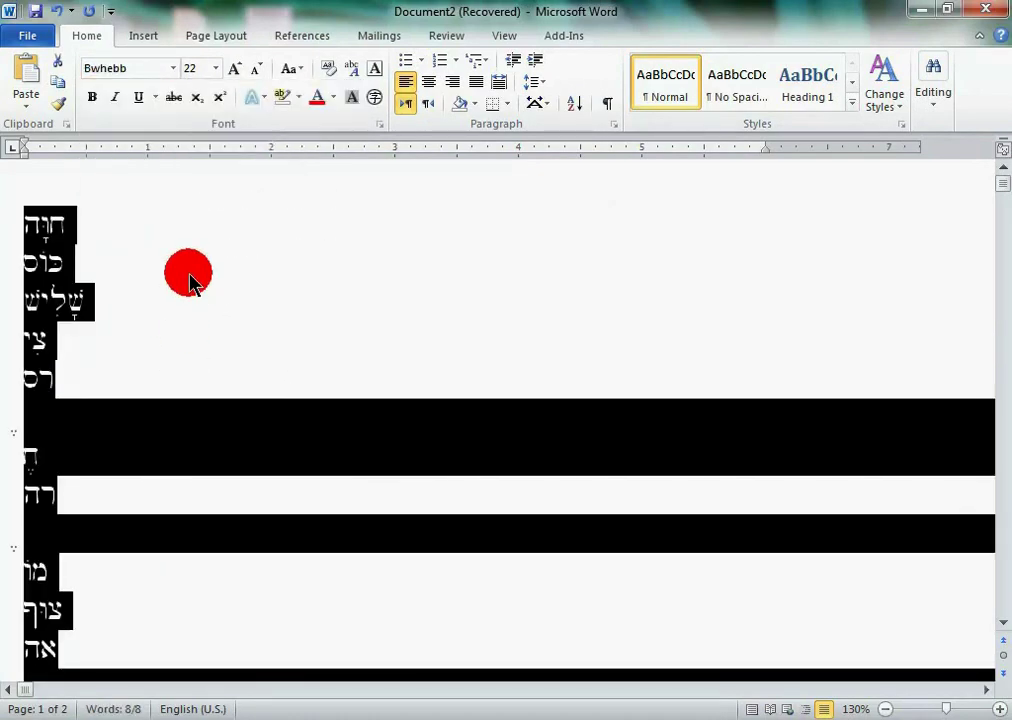
pyautogui.scroll(-4, 196, 380)
pyautogui.scroll(4, 197, 377)
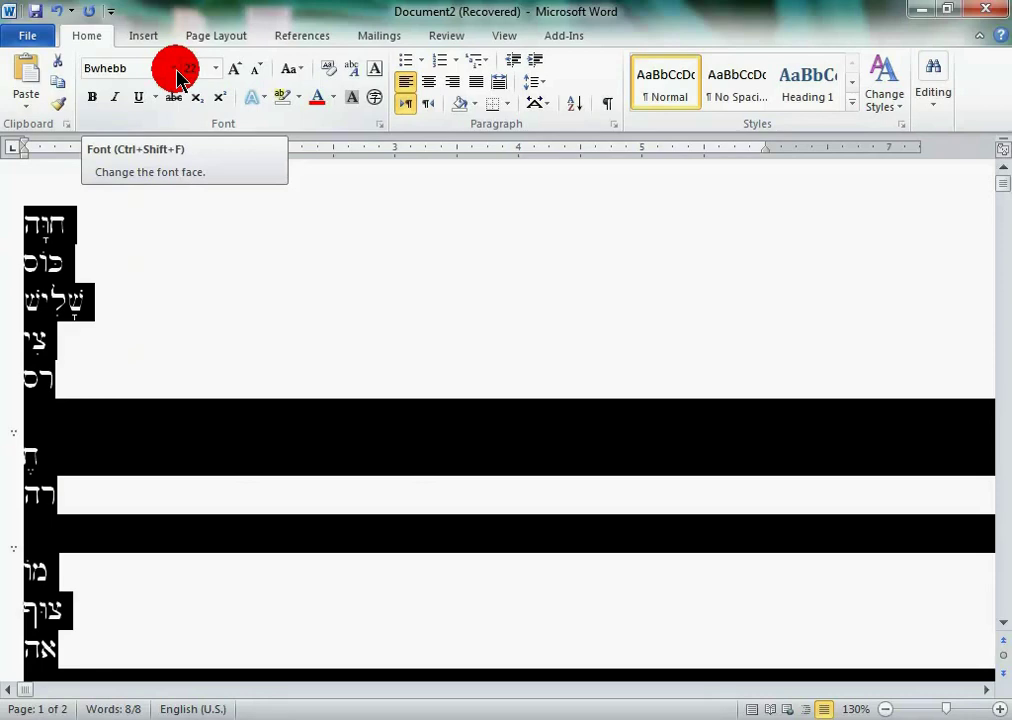
# Convert the selected Bwhebb text to the Galaxie font with ConvertFonts, and close the conversion dialog.
pyautogui.click(565, 38)
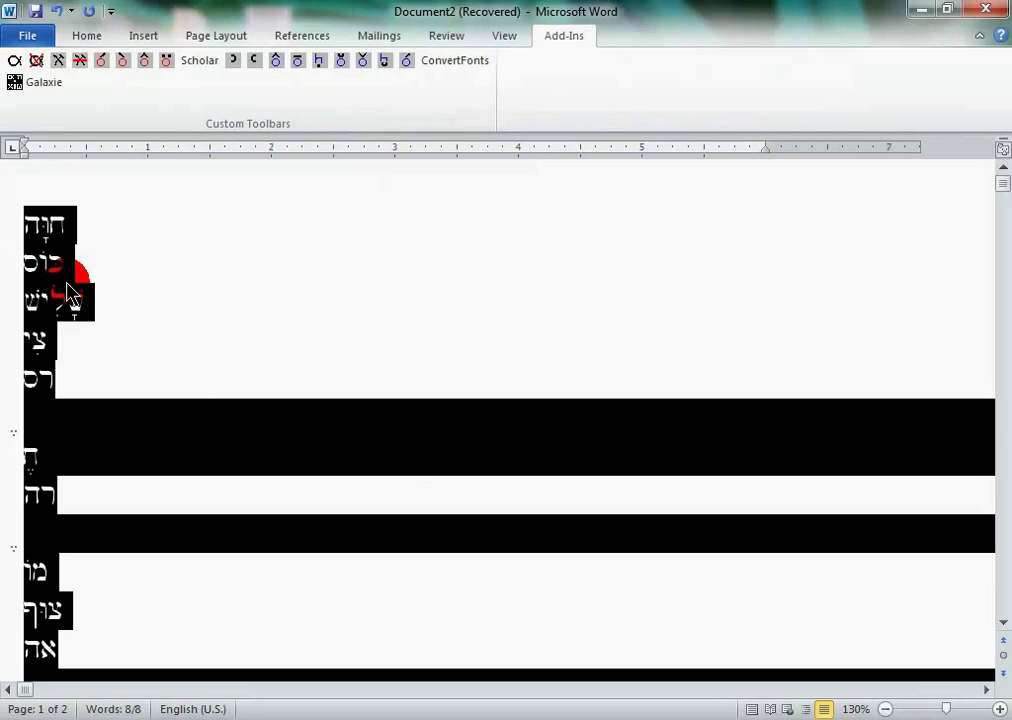
pyautogui.scroll(-3, 145, 310)
pyautogui.scroll(3, 145, 318)
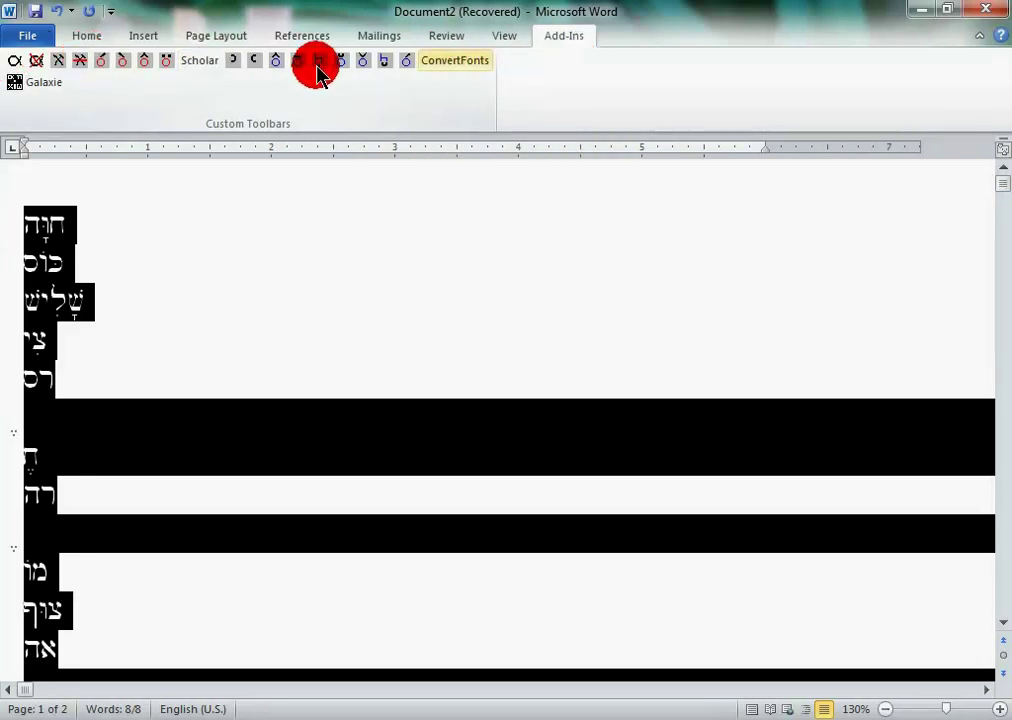
pyautogui.click(466, 62)
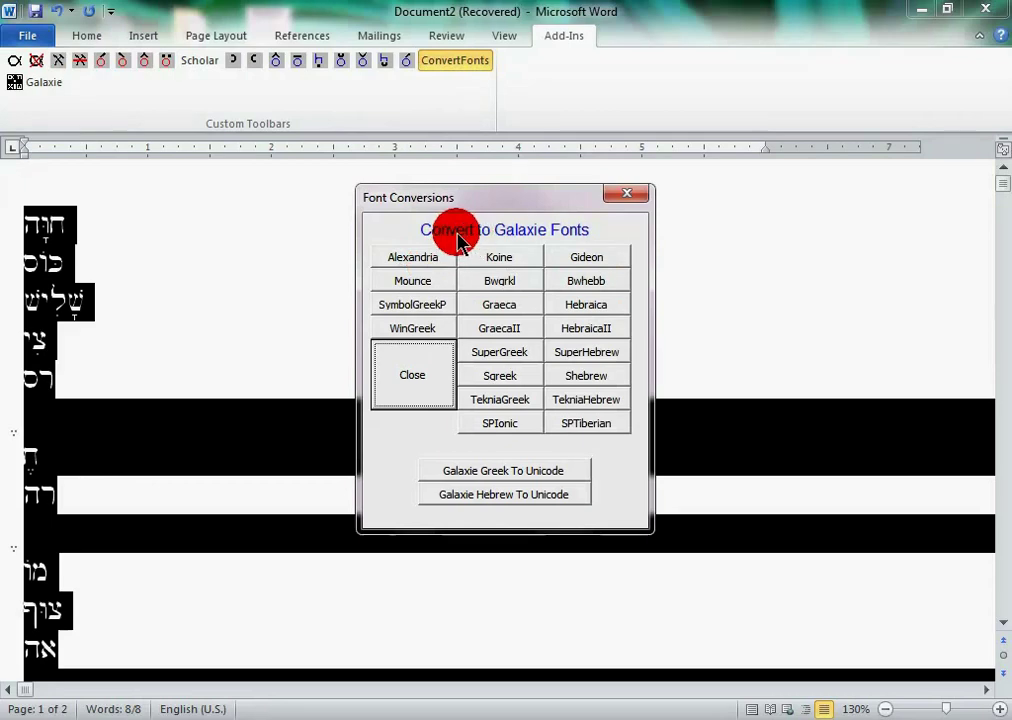
pyautogui.click(616, 284)
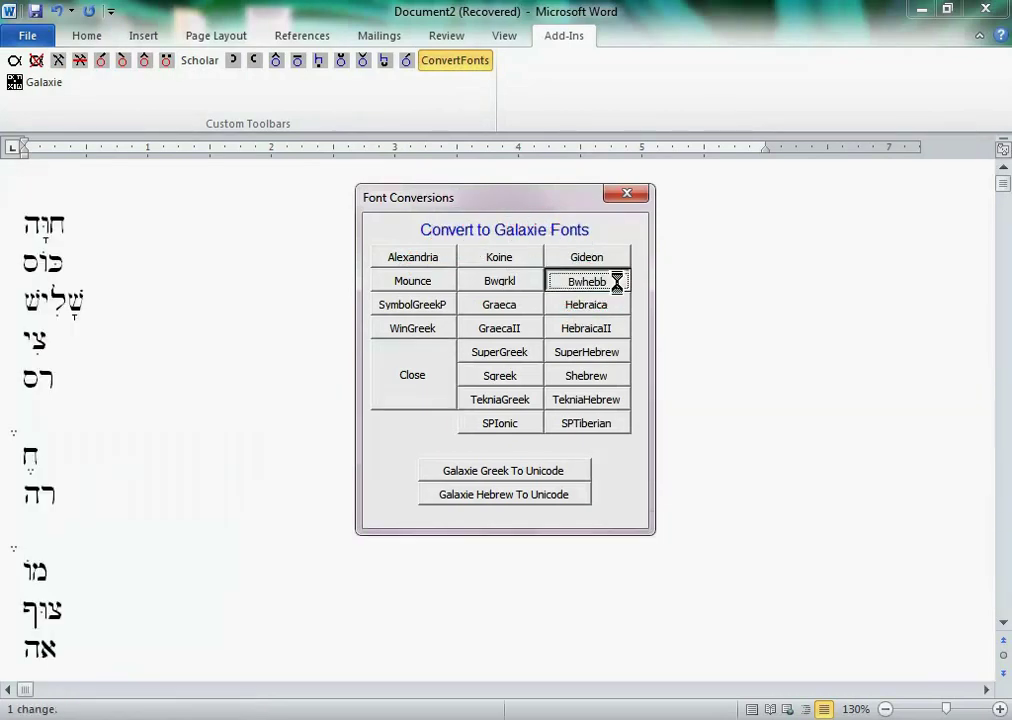
pyautogui.click(407, 385)
# Convert the whole word list from Galaxie Hebrew to Unicode with ConvertFonts.
pyautogui.doubleClick(170, 360)
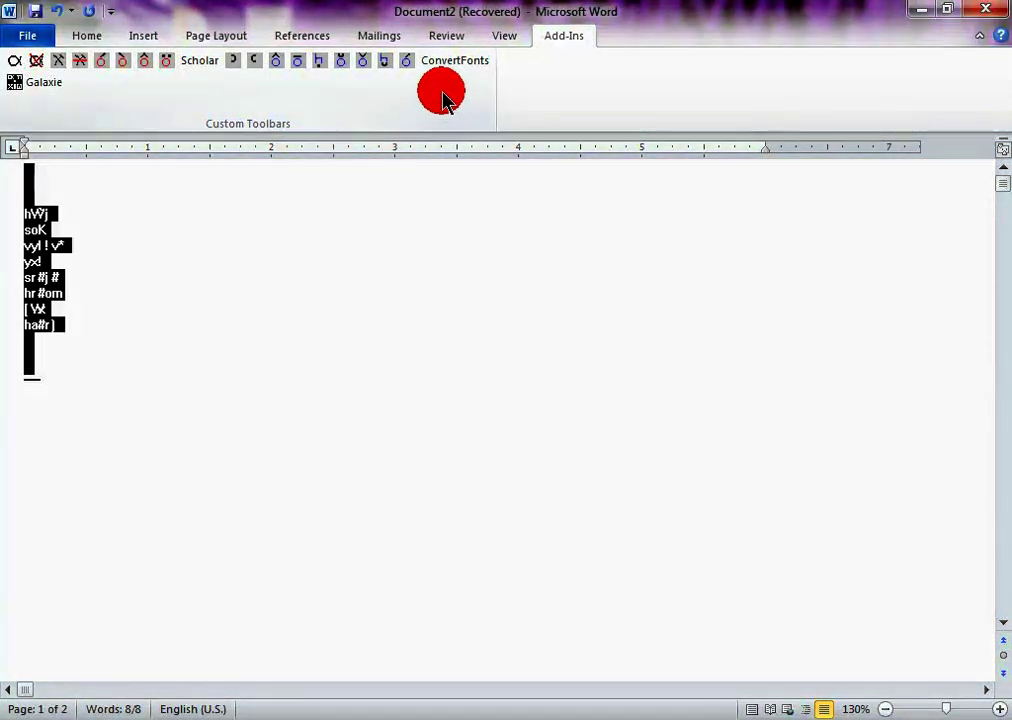
pyautogui.click(458, 63)
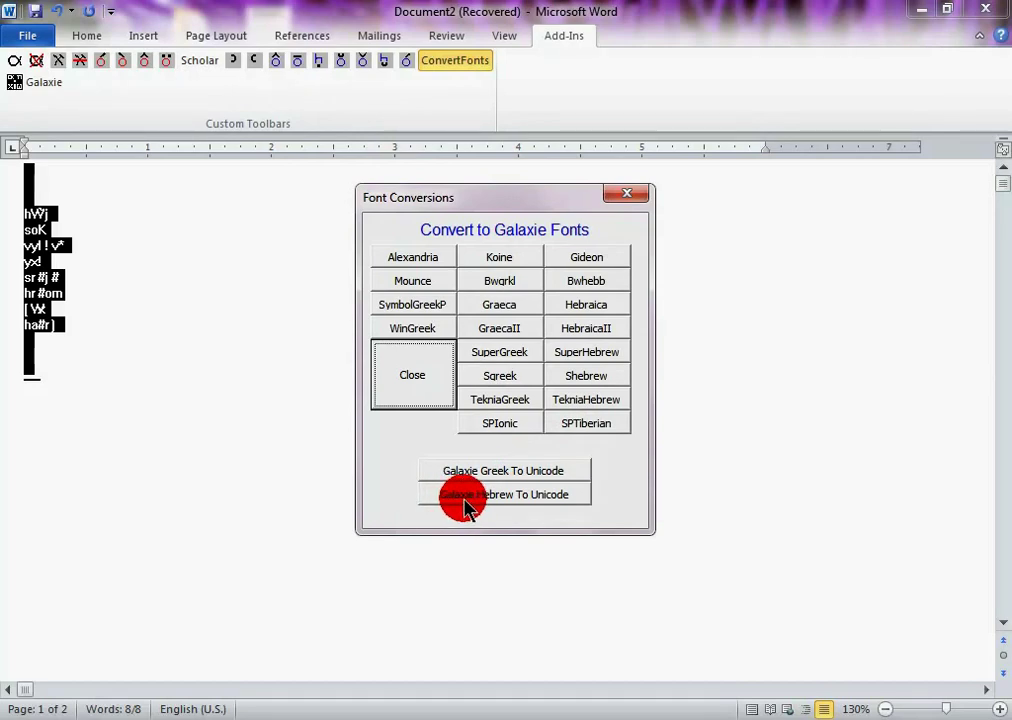
pyautogui.click(463, 505)
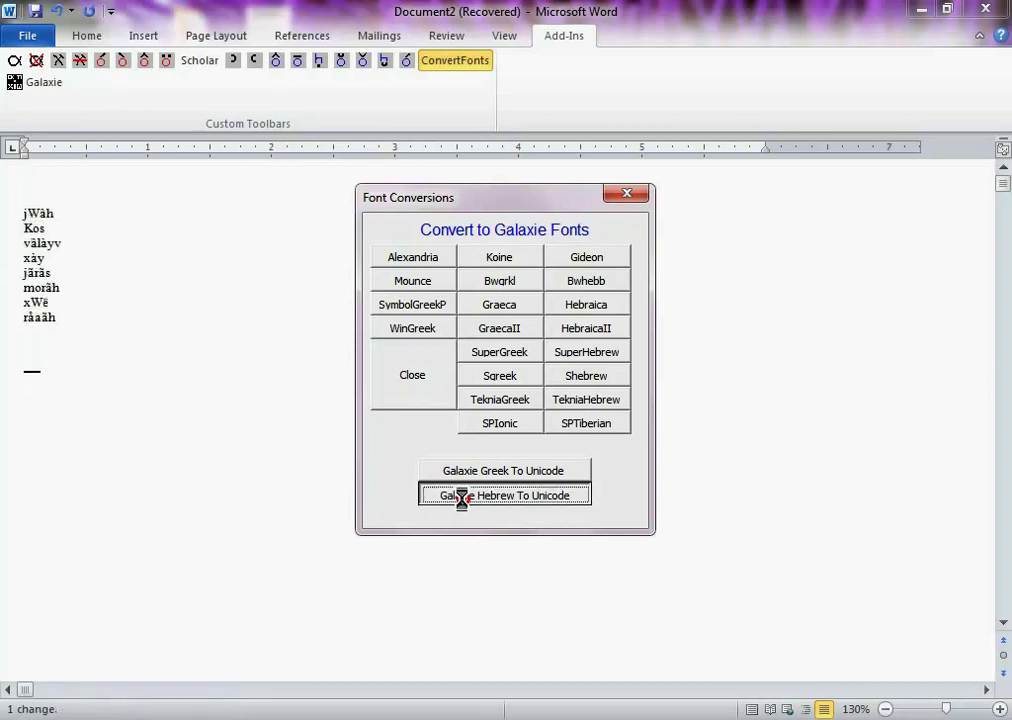
pyautogui.click(271, 434)
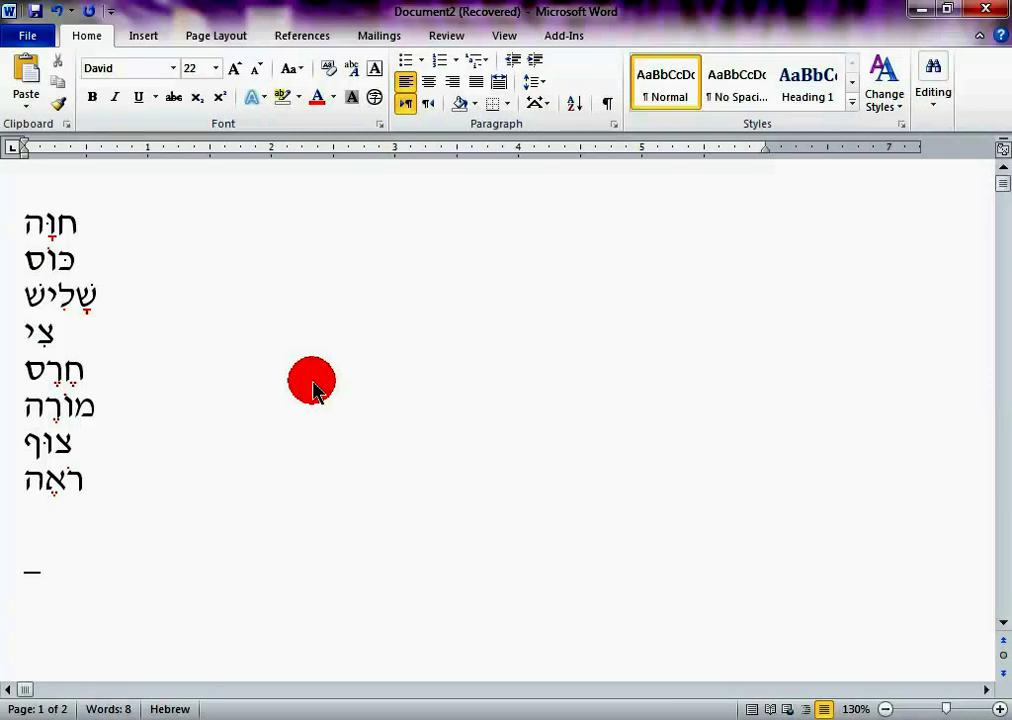
# Review the source fonts offered in the Font Conversions dialog and close it without converting anything.
pyautogui.click(563, 36)
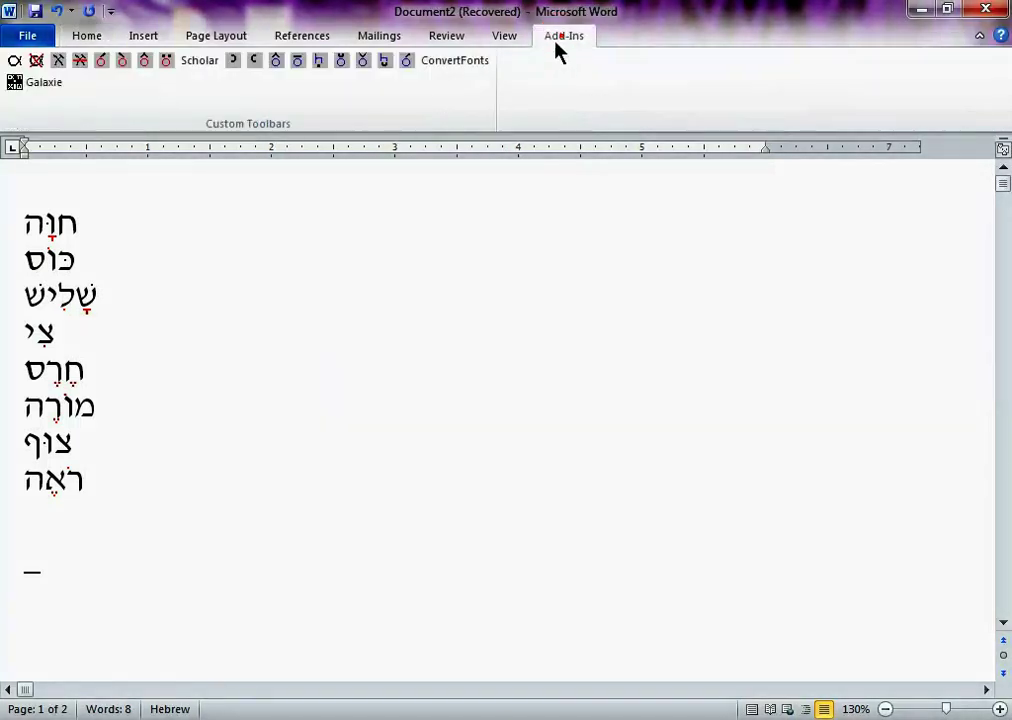
pyautogui.click(445, 61)
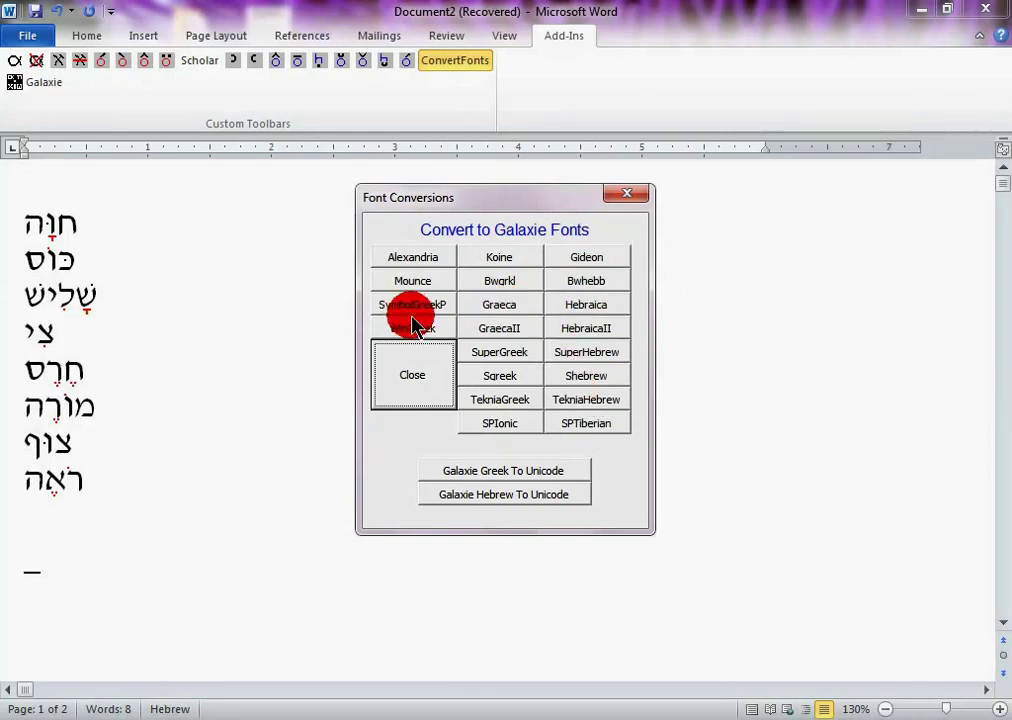
pyautogui.click(628, 195)
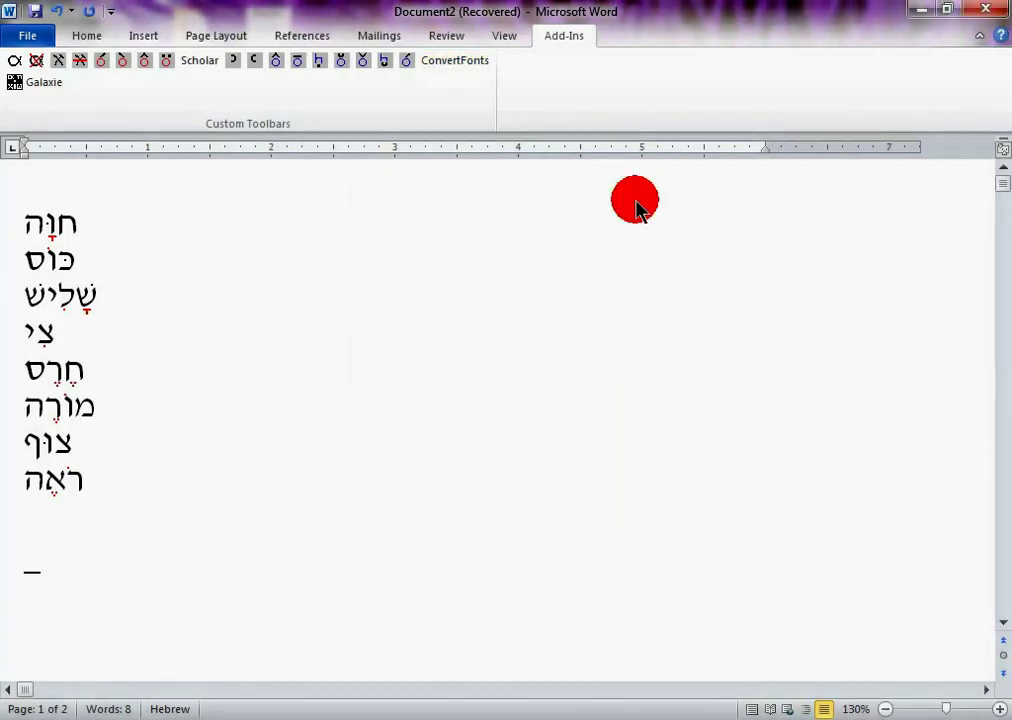